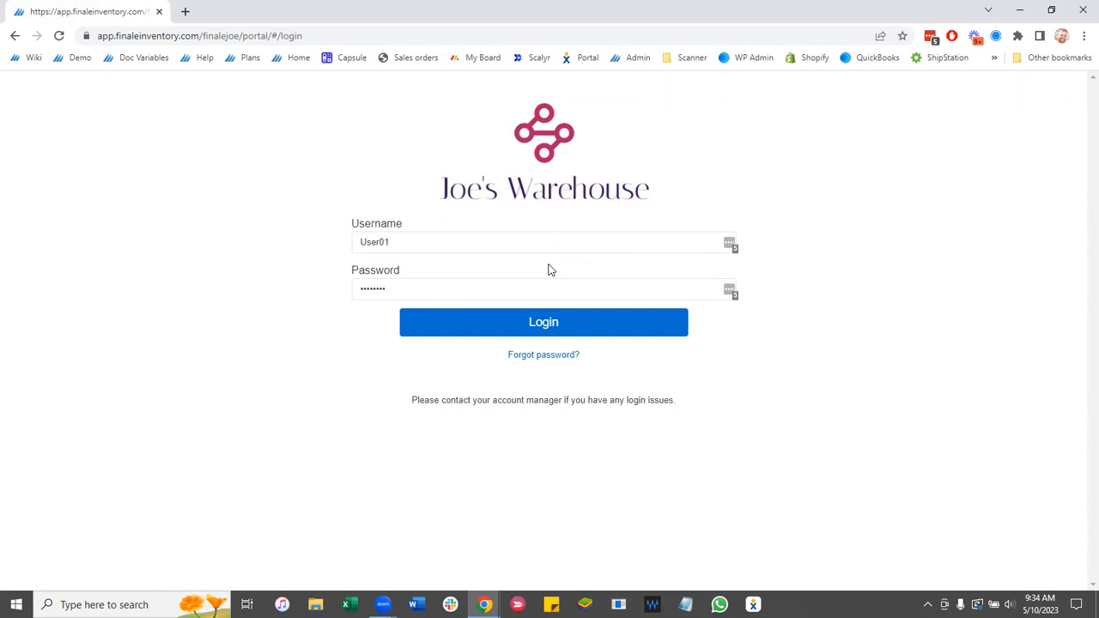
# - Switch from the Finale portal login page to the Google Slides title-slide window
pyautogui.hotkey('alt', 'Tab')
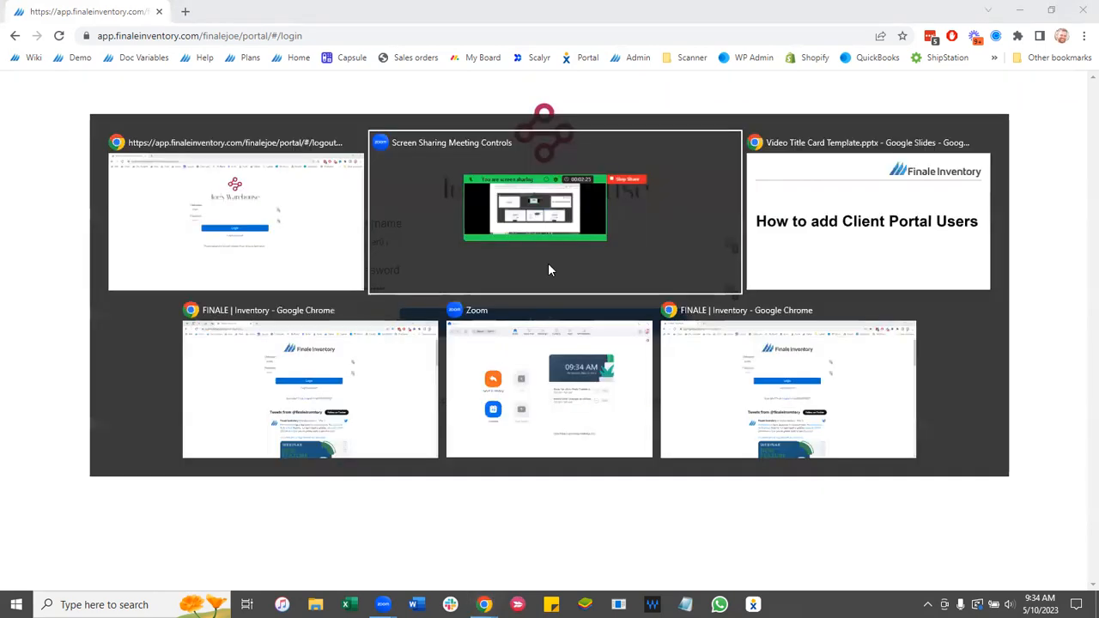
pyautogui.click(772, 210)
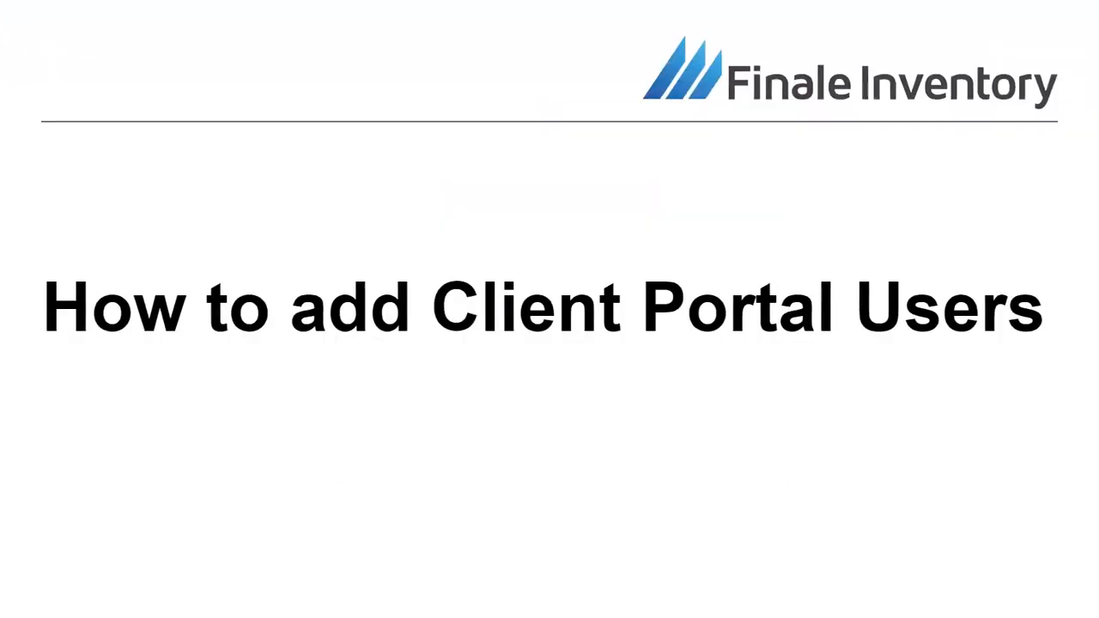
# - Bring the Chrome window with Finale Inventory back over the slide and maximize it
pyautogui.hotkey('alt', 'Tab')
pyautogui.doubleClick(315, 23)
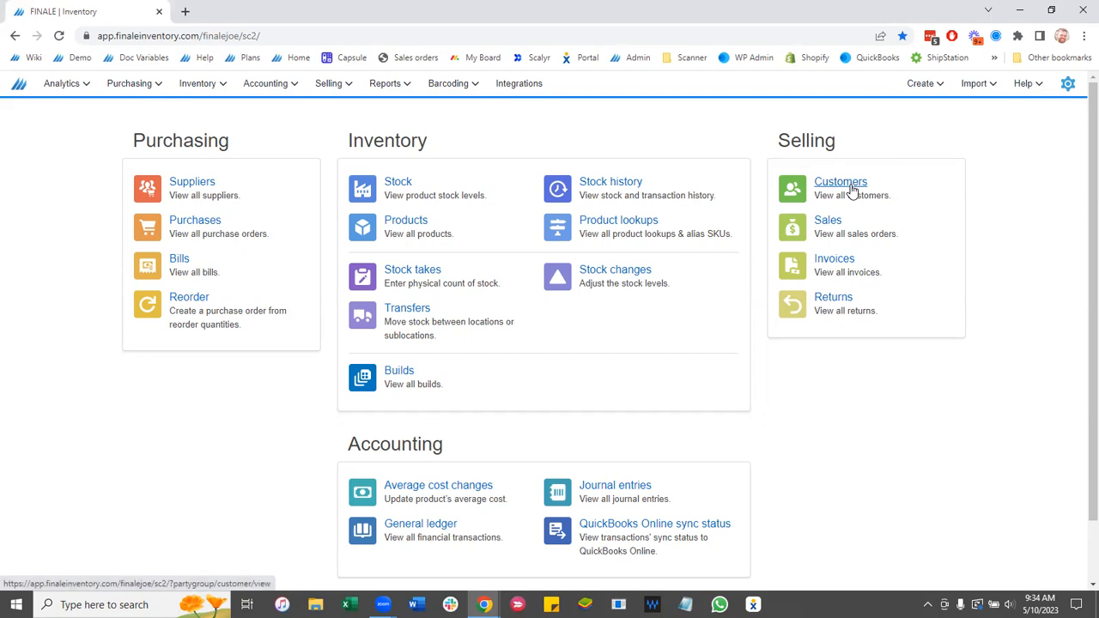
# - Open Client C from the Selling > Customers list and scroll to its Portal users
pyautogui.click(331, 86)
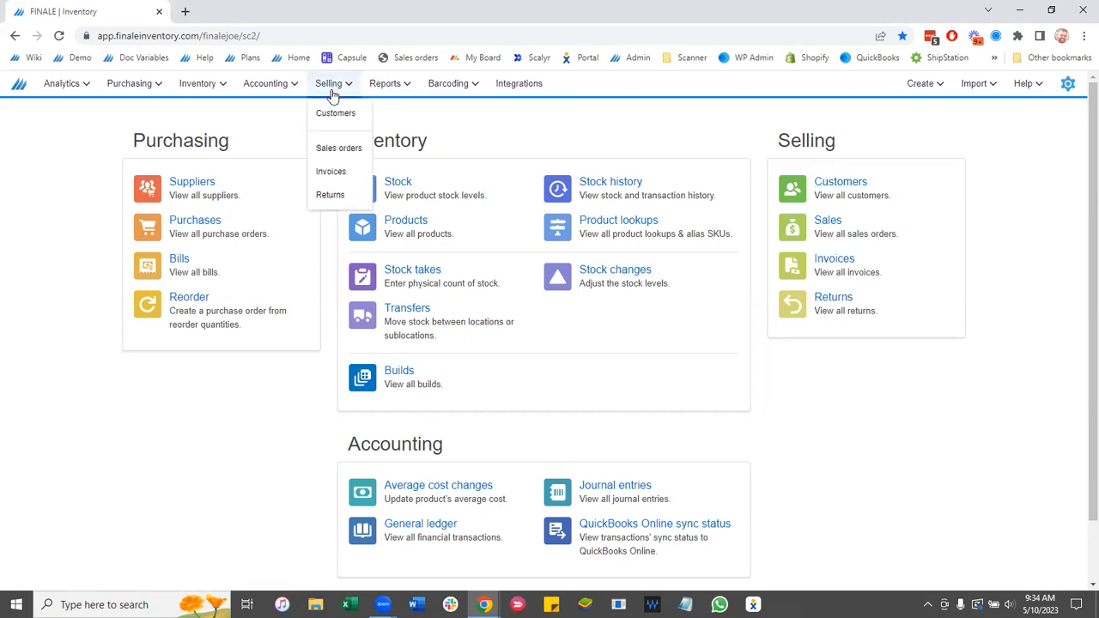
pyautogui.click(334, 115)
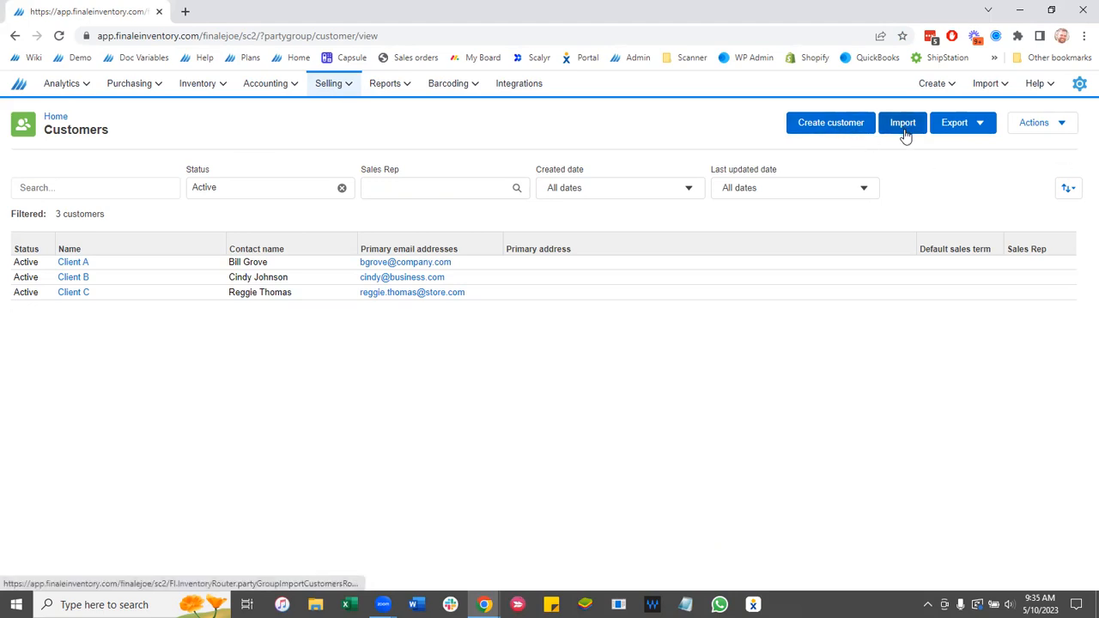
pyautogui.click(75, 294)
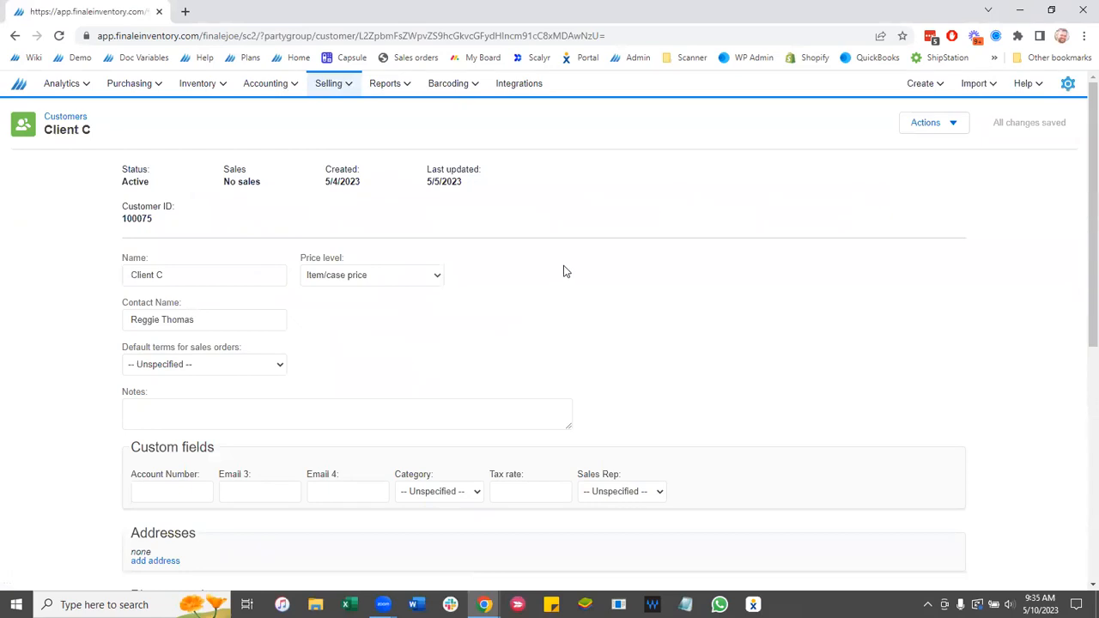
pyautogui.scroll(-3, 565, 272)
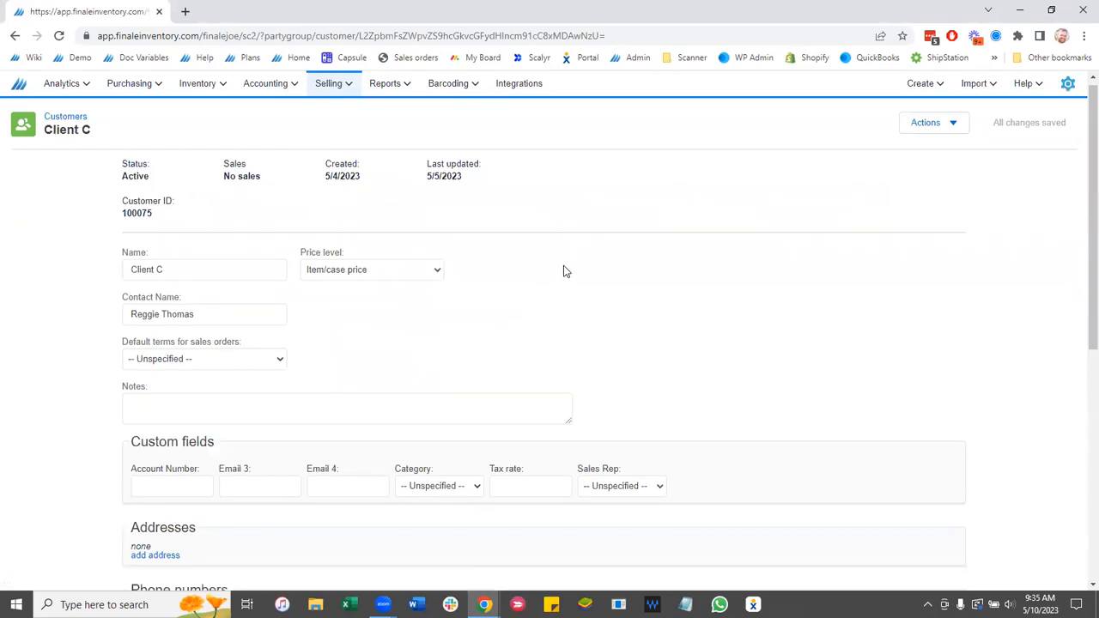
pyautogui.scroll(-2, 310, 306)
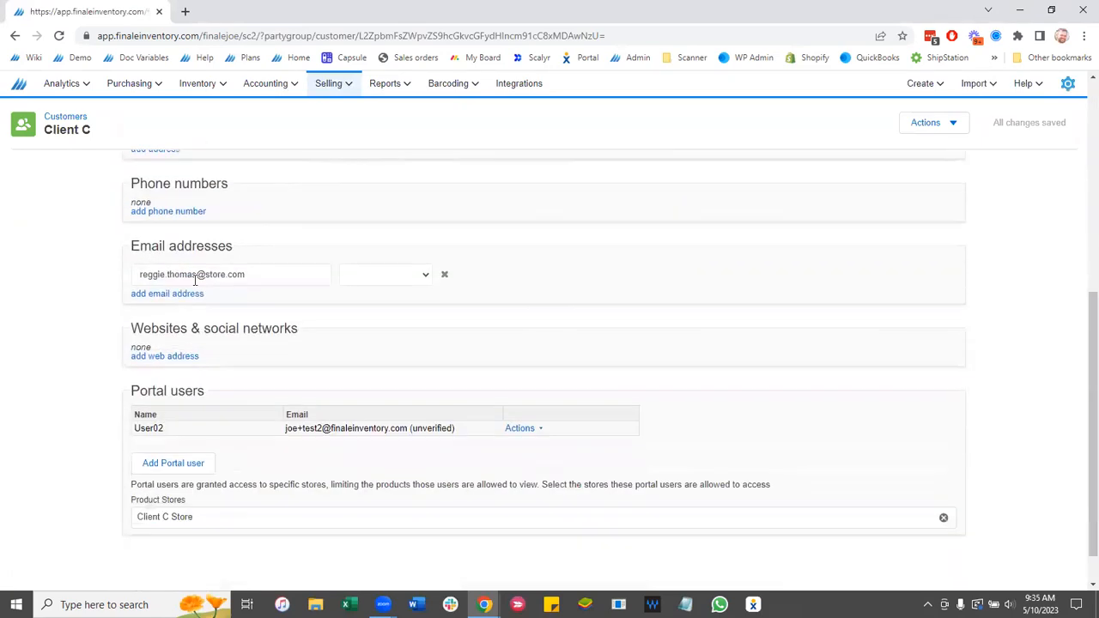
pyautogui.scroll(-1, 47, 343)
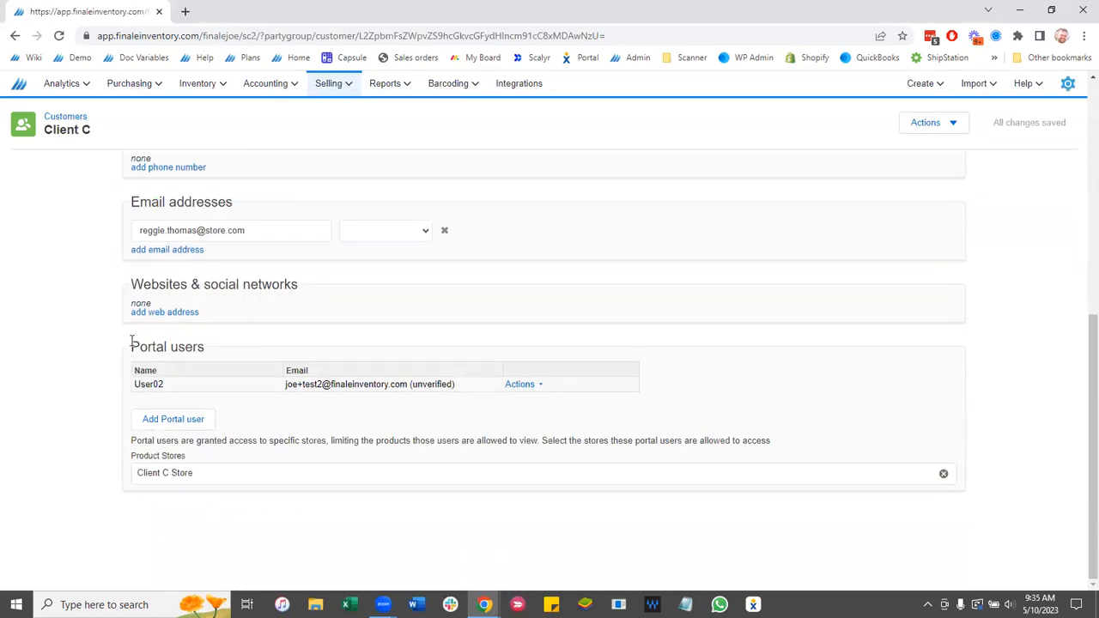
# - Highlight Client C's Portal users heading, then return to Customers and reopen Client C
pyautogui.moveTo(131, 347); pyautogui.dragTo(214, 350)
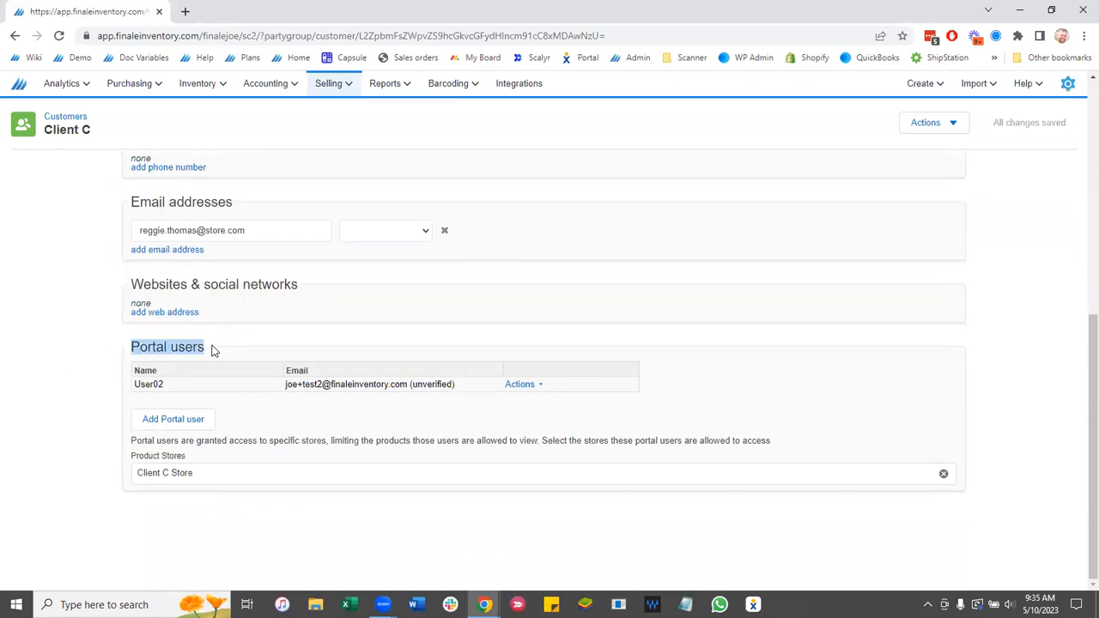
pyautogui.click(238, 349)
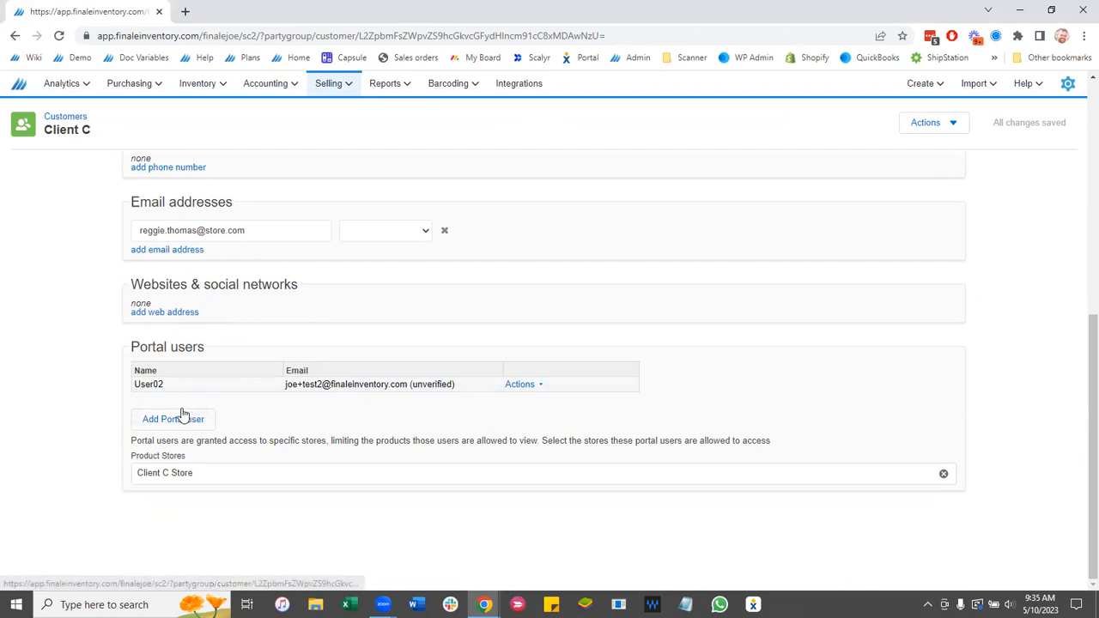
pyautogui.click(65, 117)
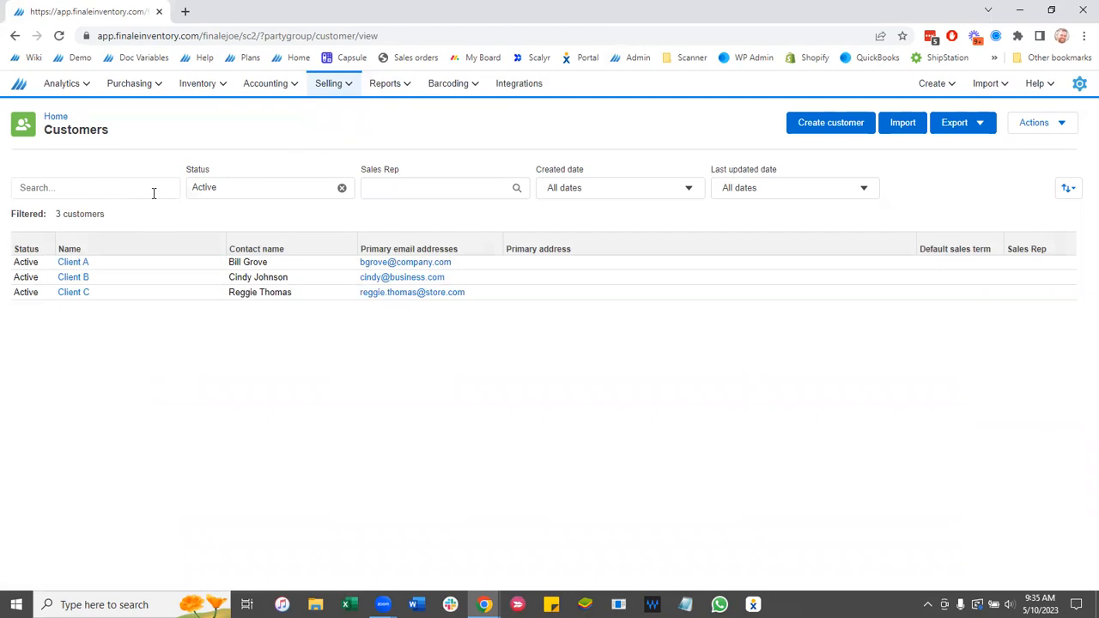
pyautogui.click(80, 294)
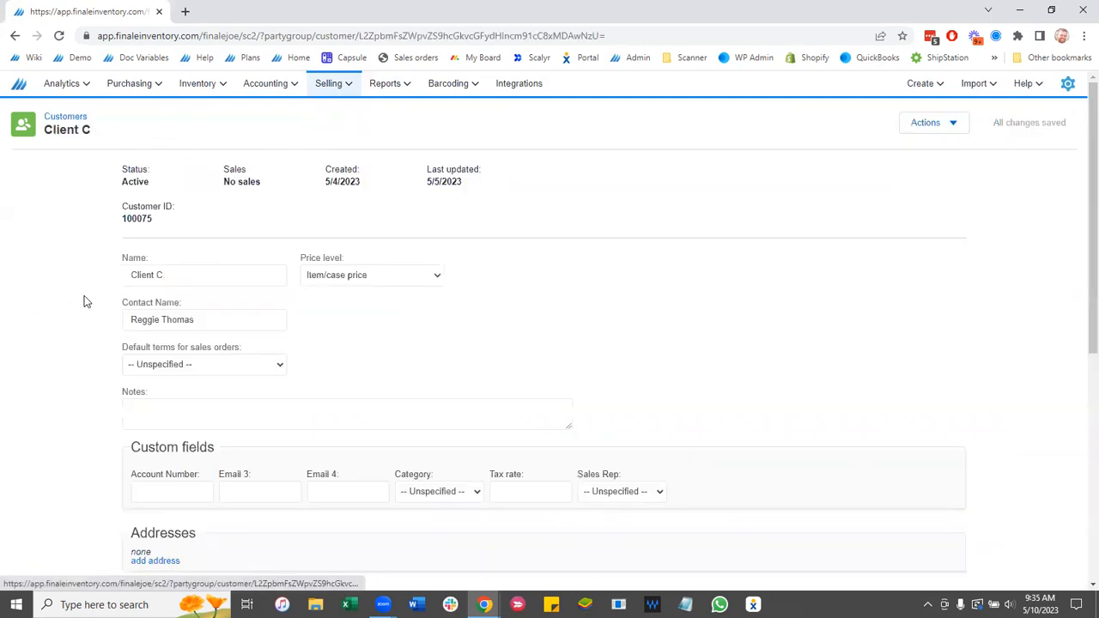
pyautogui.scroll(-5, 85, 300)
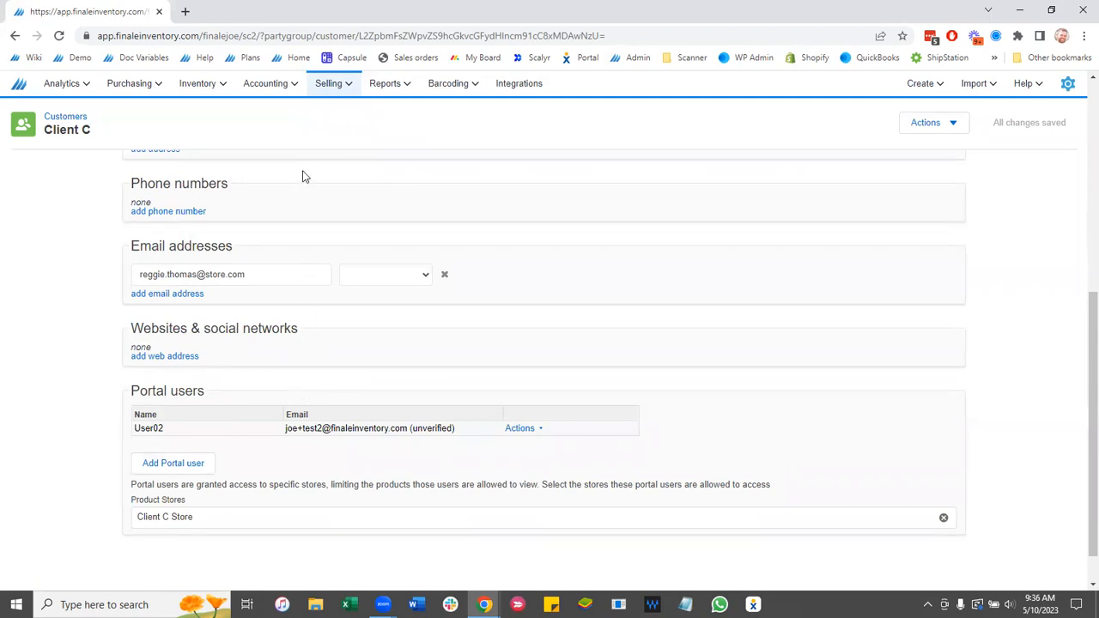
# - Create a new customer named 'Client D', save it, and scroll to Portal users
pyautogui.moveTo(326, 98)
pyautogui.click(341, 118)
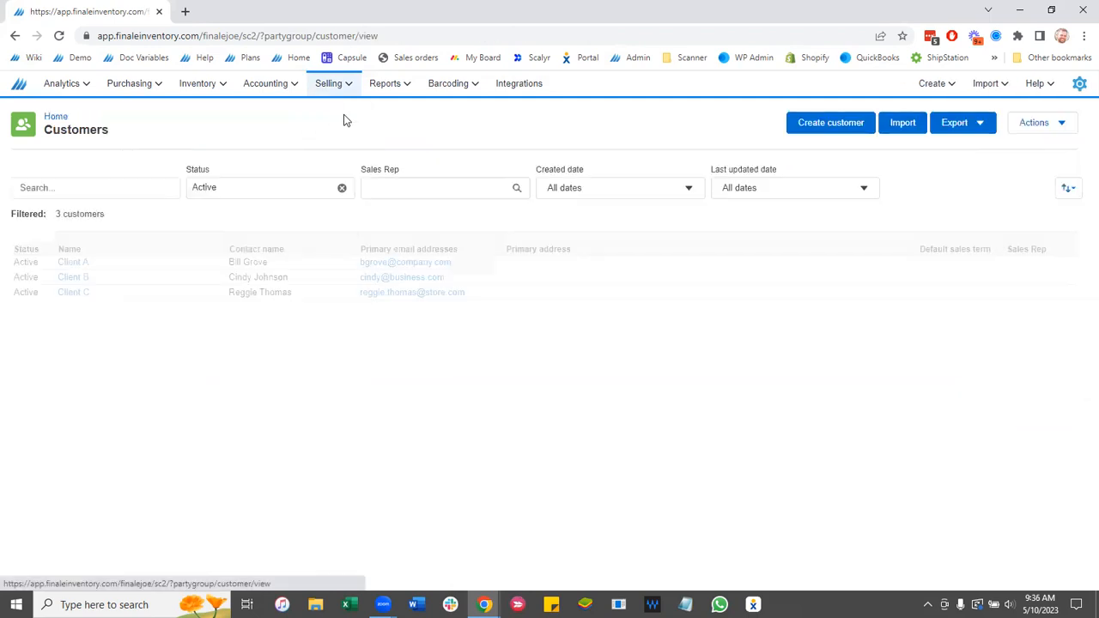
pyautogui.click(820, 127)
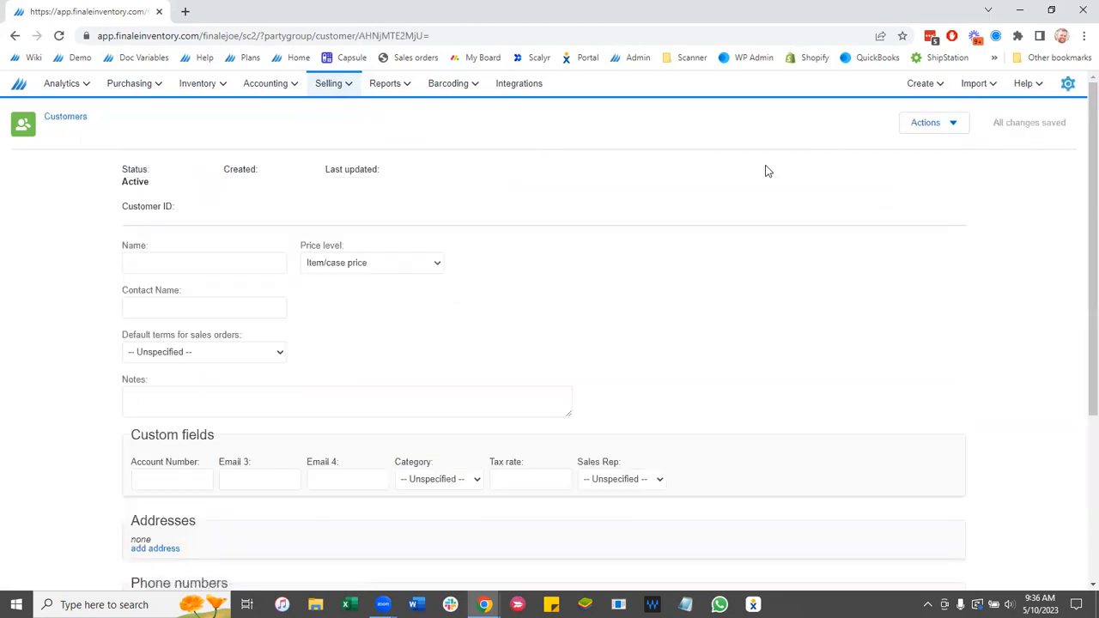
pyautogui.click(253, 260)
pyautogui.write('Cl')
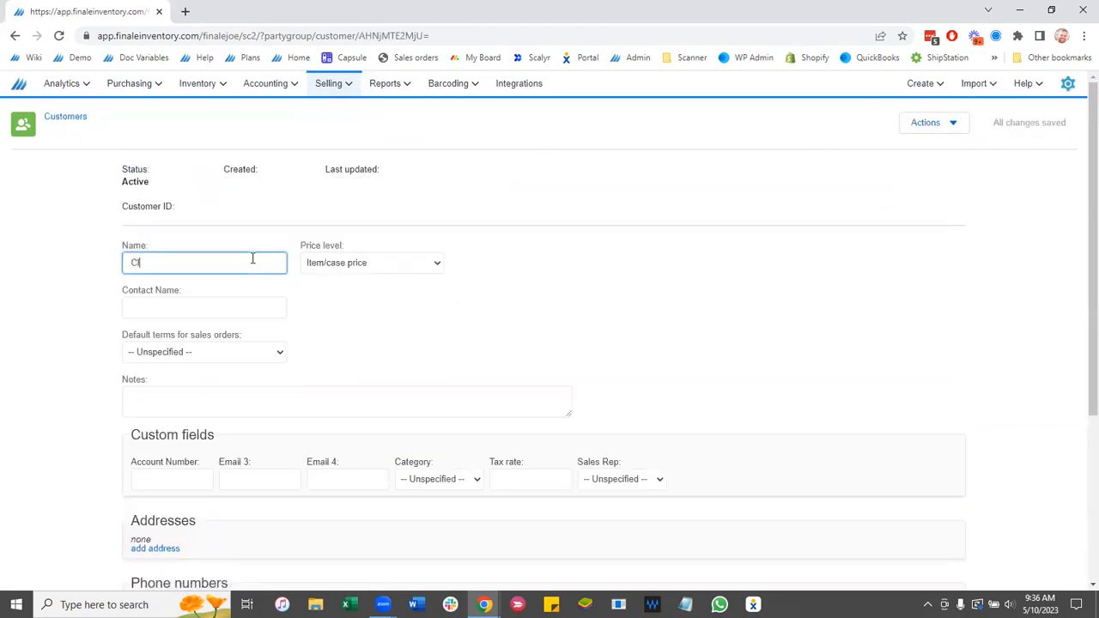
pyautogui.write('ient D')
pyautogui.click(455, 320)
pyautogui.click(1011, 131)
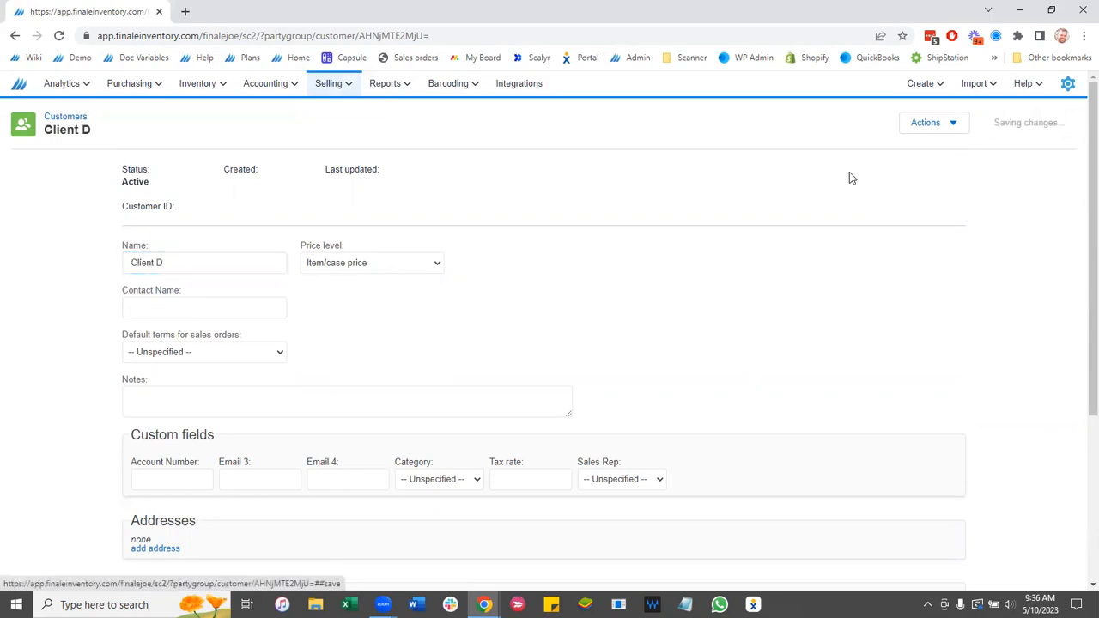
pyautogui.scroll(-5, 94, 322)
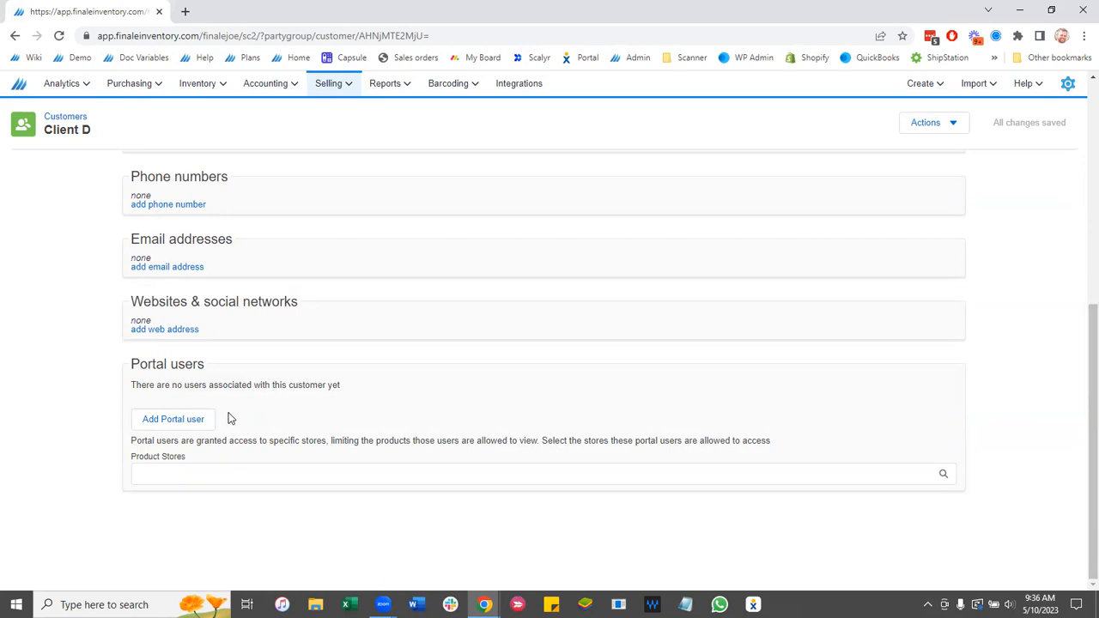
# - Add portal user 'User04' with the user's e-mail address and dismiss the confirmation
pyautogui.click(165, 422)
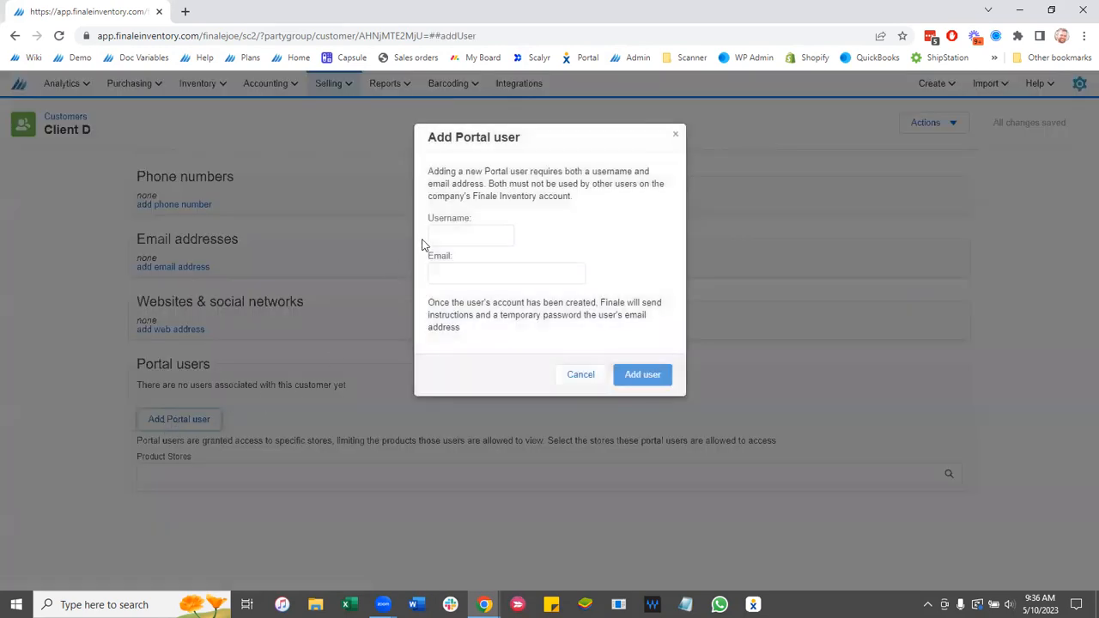
pyautogui.click(462, 234)
pyautogui.write('User')
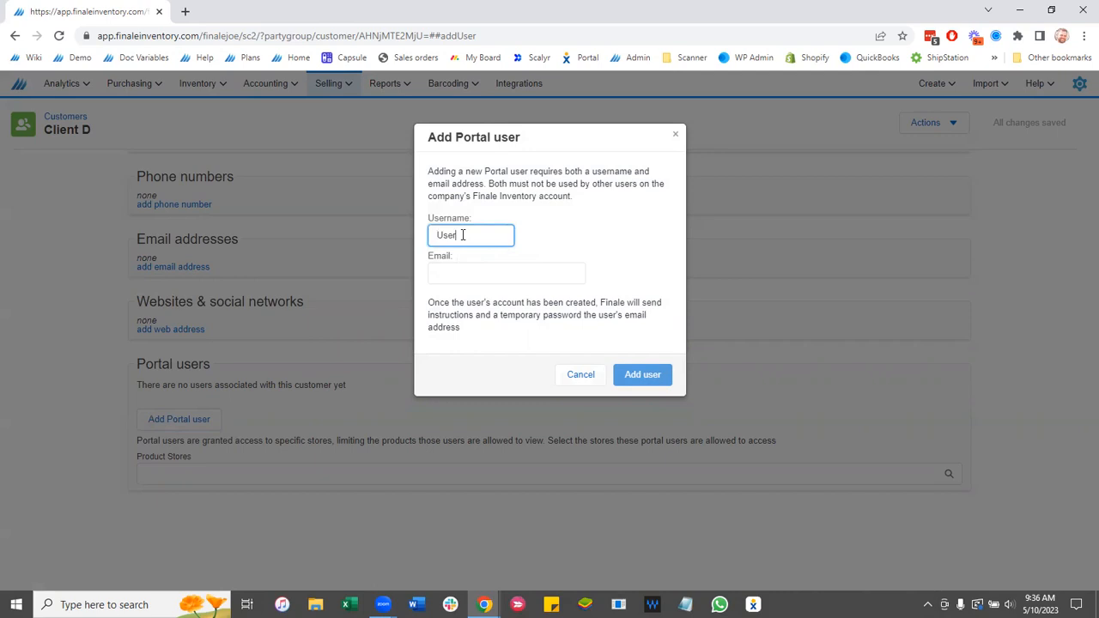
pyautogui.write('04')
pyautogui.click(438, 273)
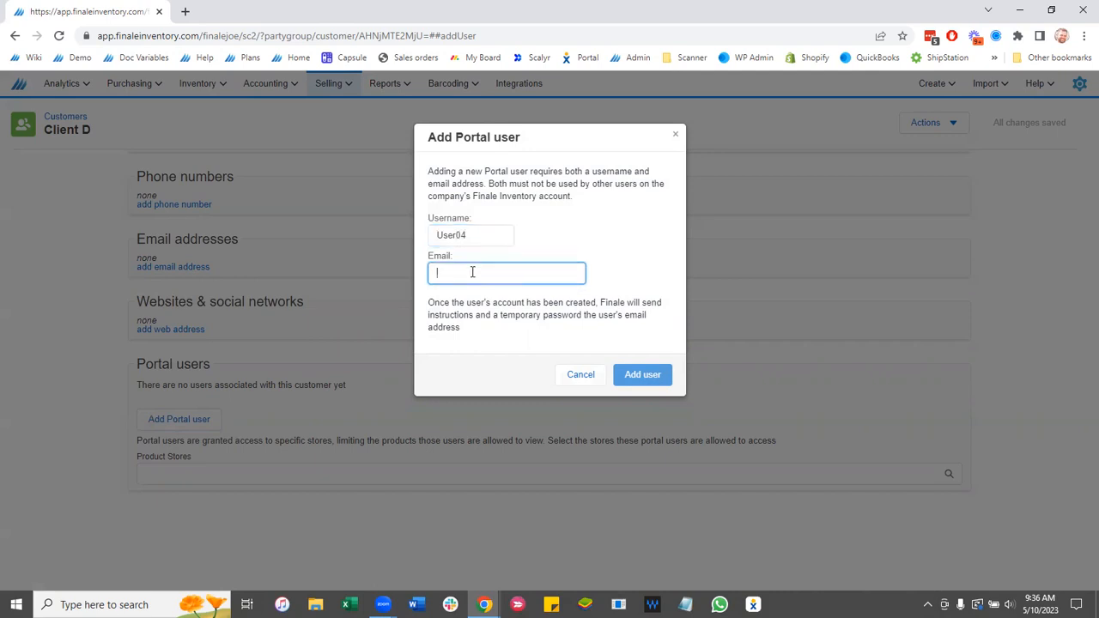
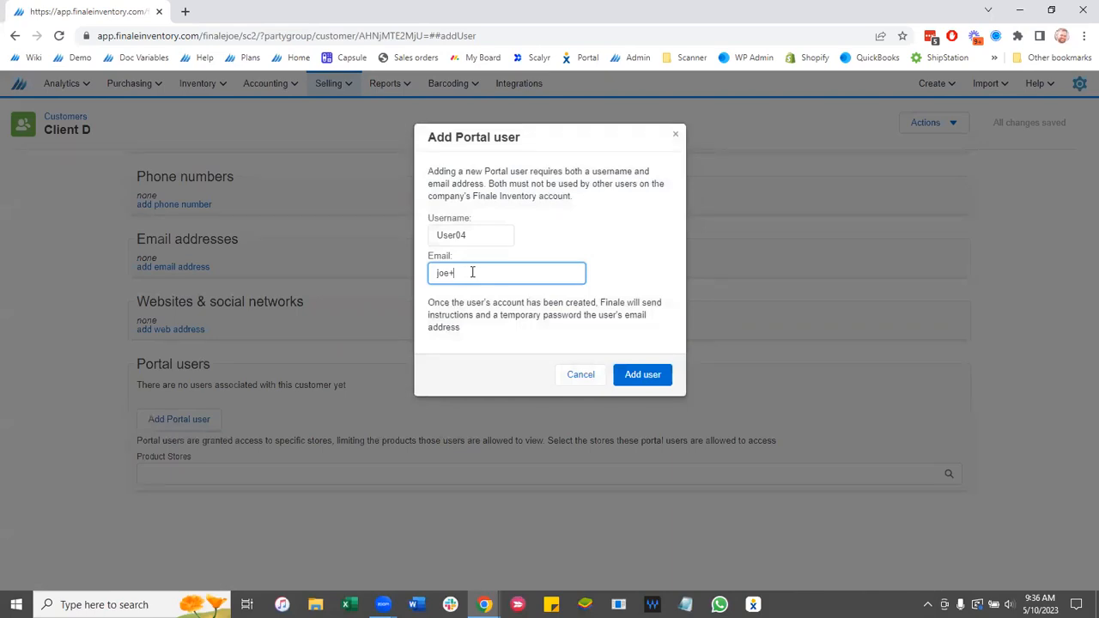
pyautogui.click(518, 331)
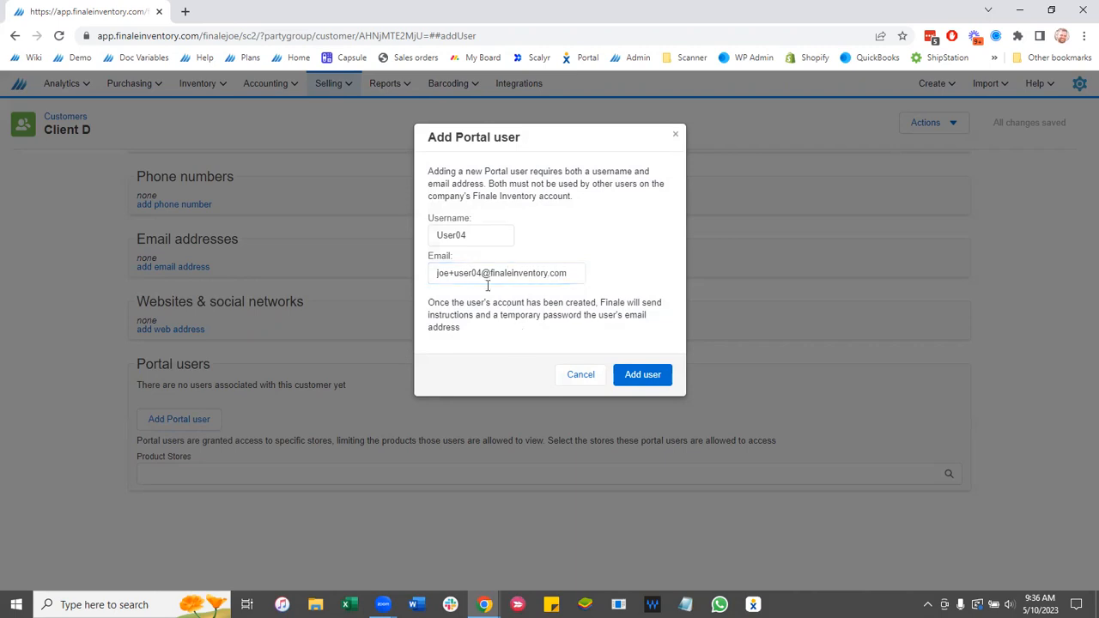
pyautogui.click(636, 378)
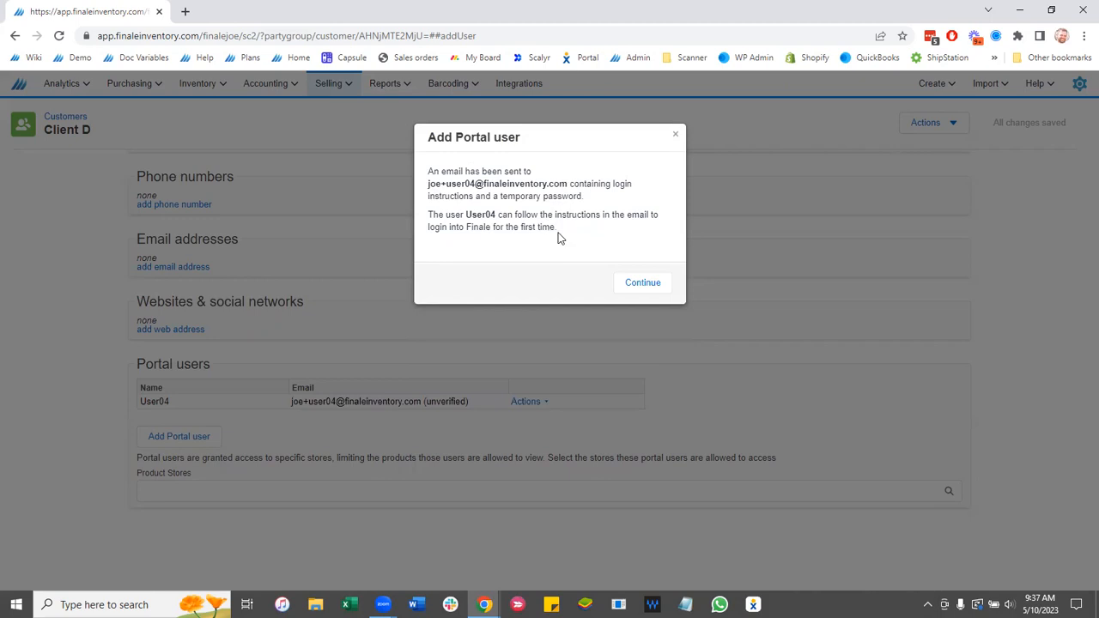
pyautogui.click(644, 290)
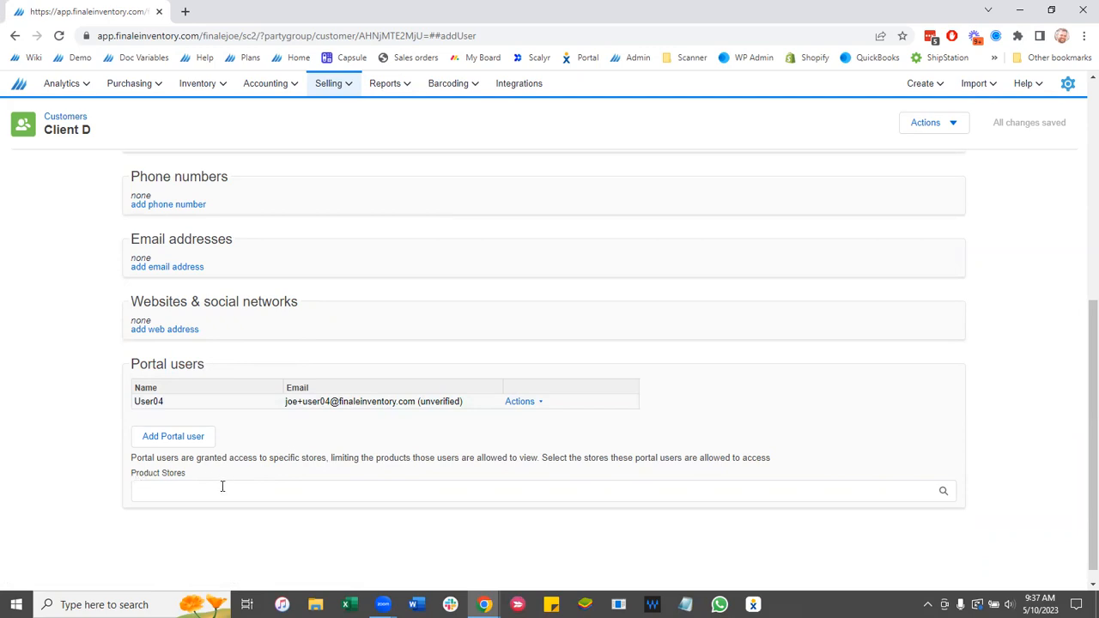
# - Set Client D's portal Product Stores access to Shopify
pyautogui.click(221, 487)
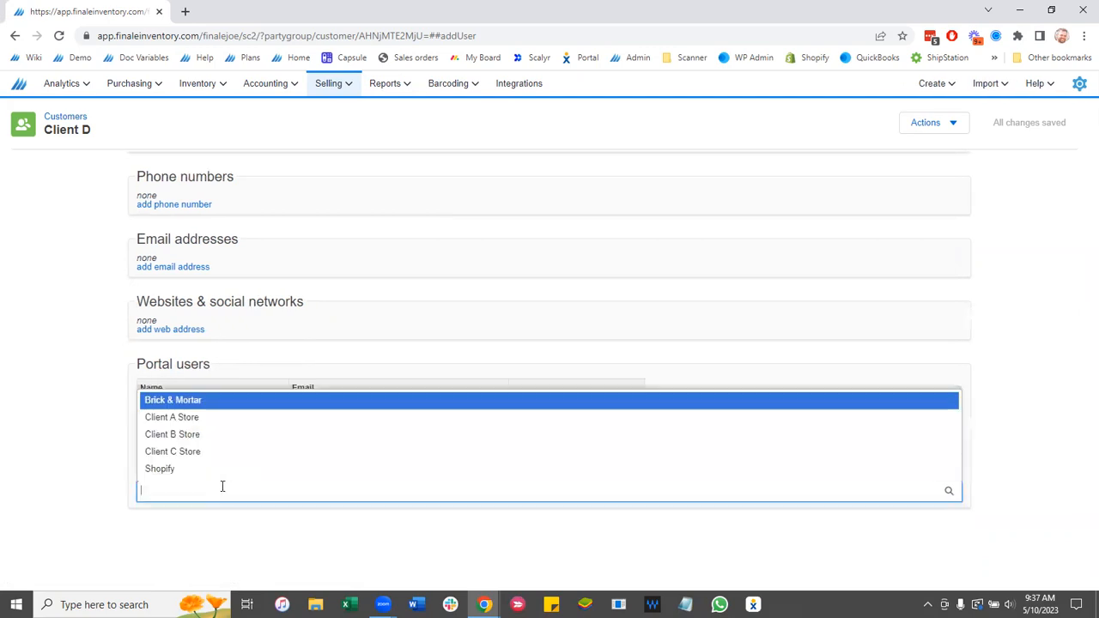
pyautogui.click(147, 471)
pyautogui.click(36, 472)
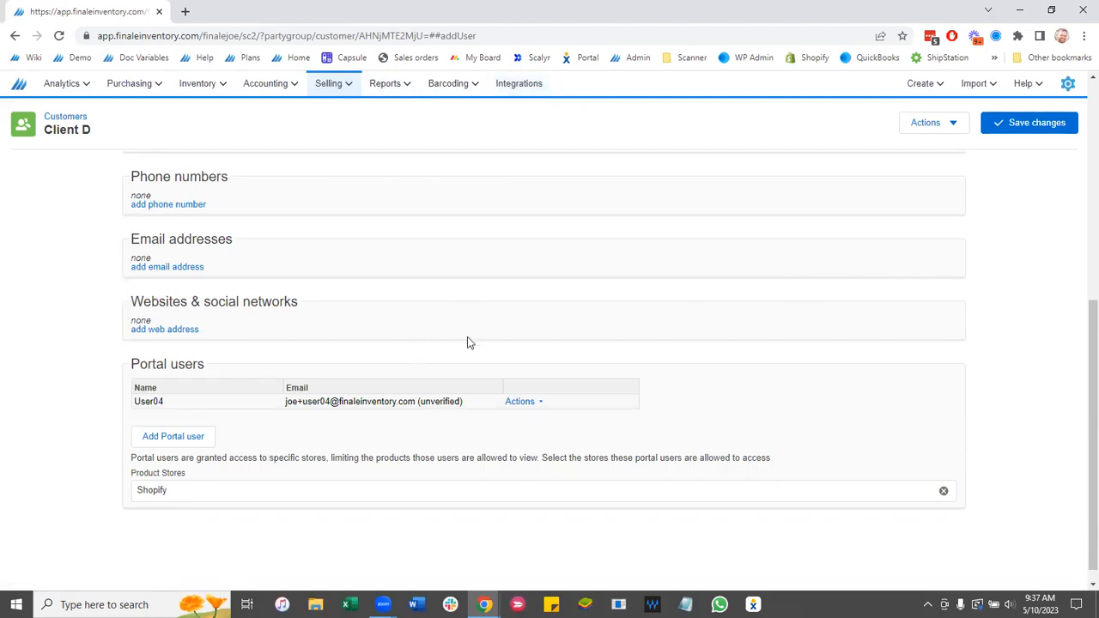
pyautogui.click(1068, 83)
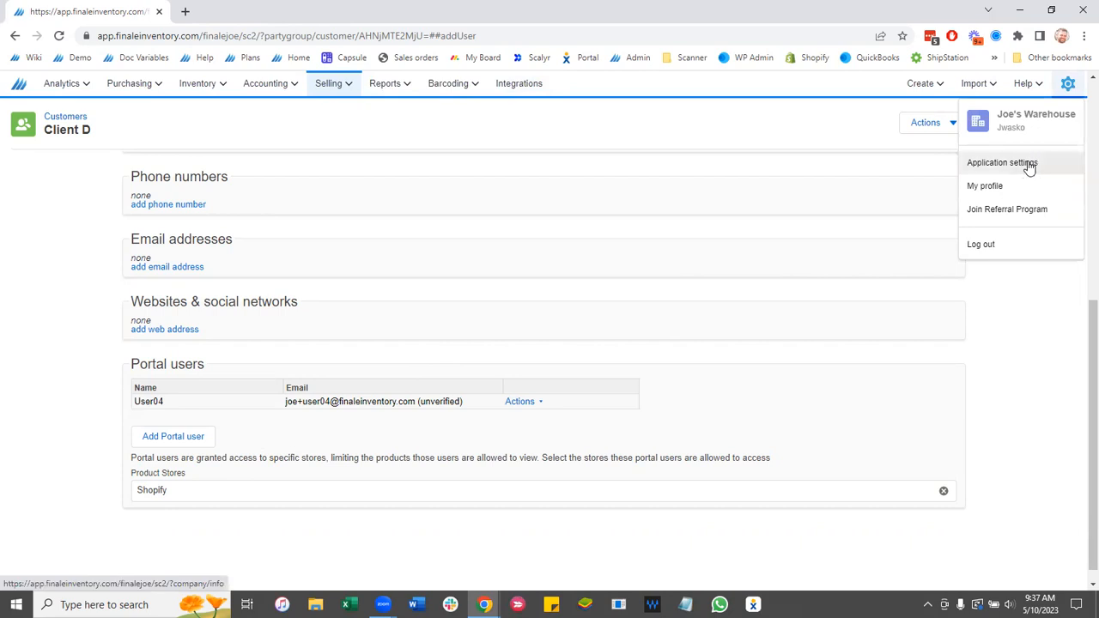
# - Go to the Product tab of Application settings and scroll to the Stores table
pyautogui.click(993, 163)
pyautogui.click(152, 165)
pyautogui.scroll(-10, 70, 292)
pyautogui.scroll(-15, 70, 292)
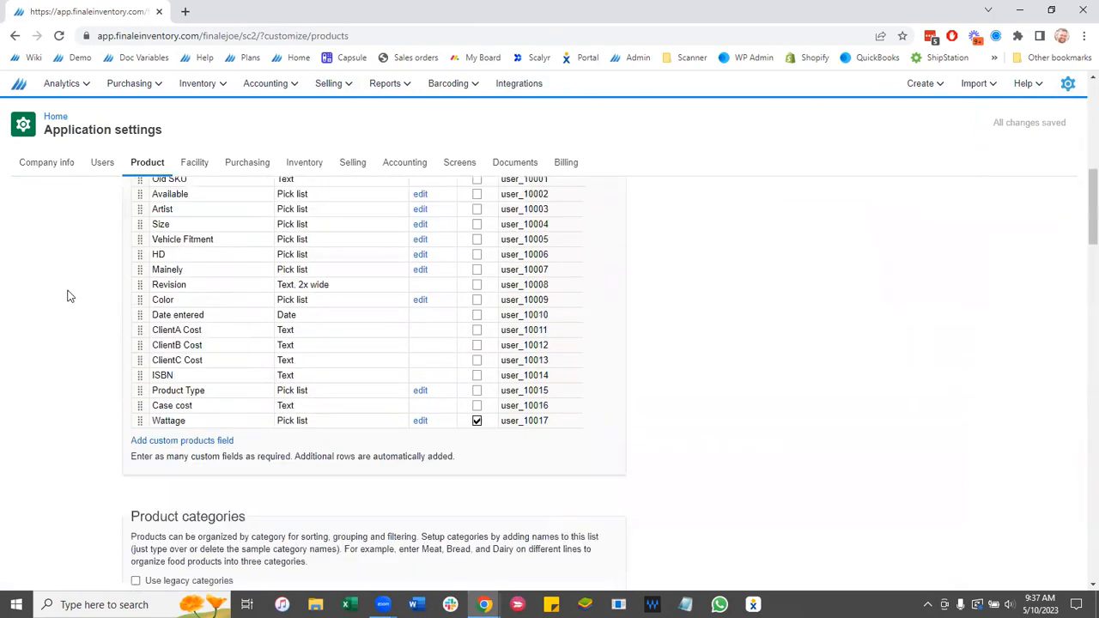
pyautogui.scroll(-2, 70, 299)
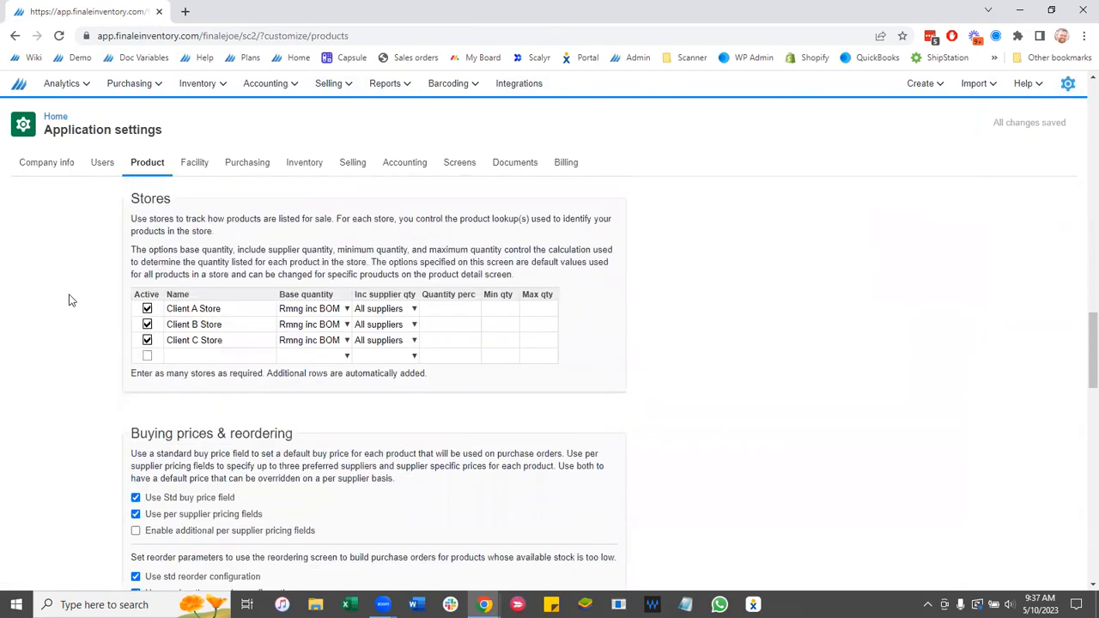
# - Add and save a 'Client D Store' store row, then return to Customers
pyautogui.click(176, 356)
pyautogui.write('Cli')
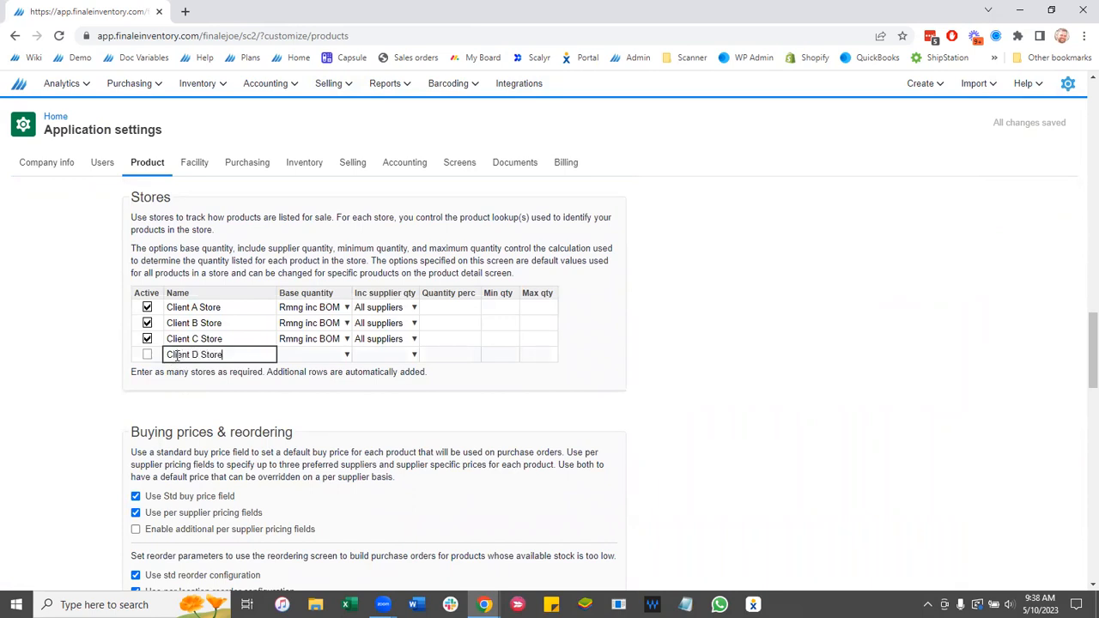
pyautogui.write('ent D Store')
pyautogui.scroll(1, 244, 430)
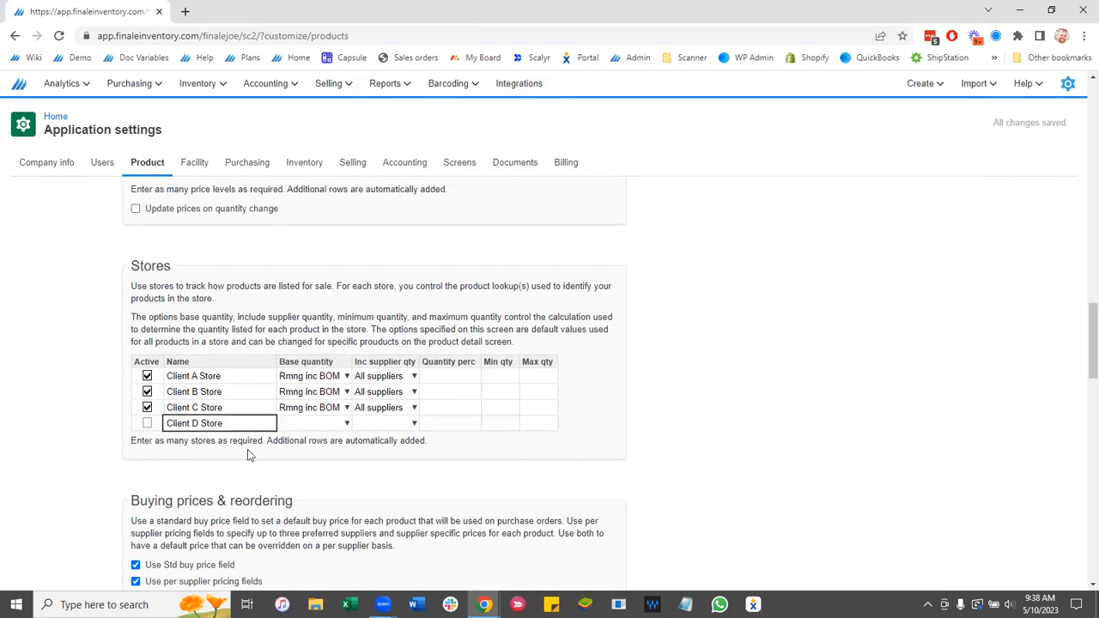
pyautogui.click(249, 455)
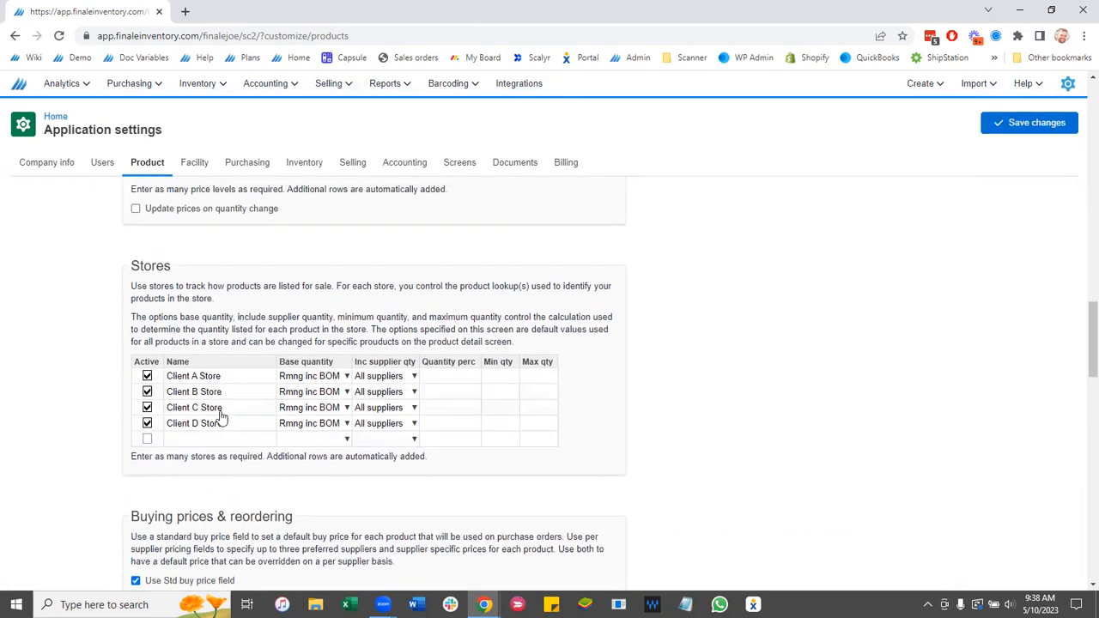
pyautogui.click(1052, 130)
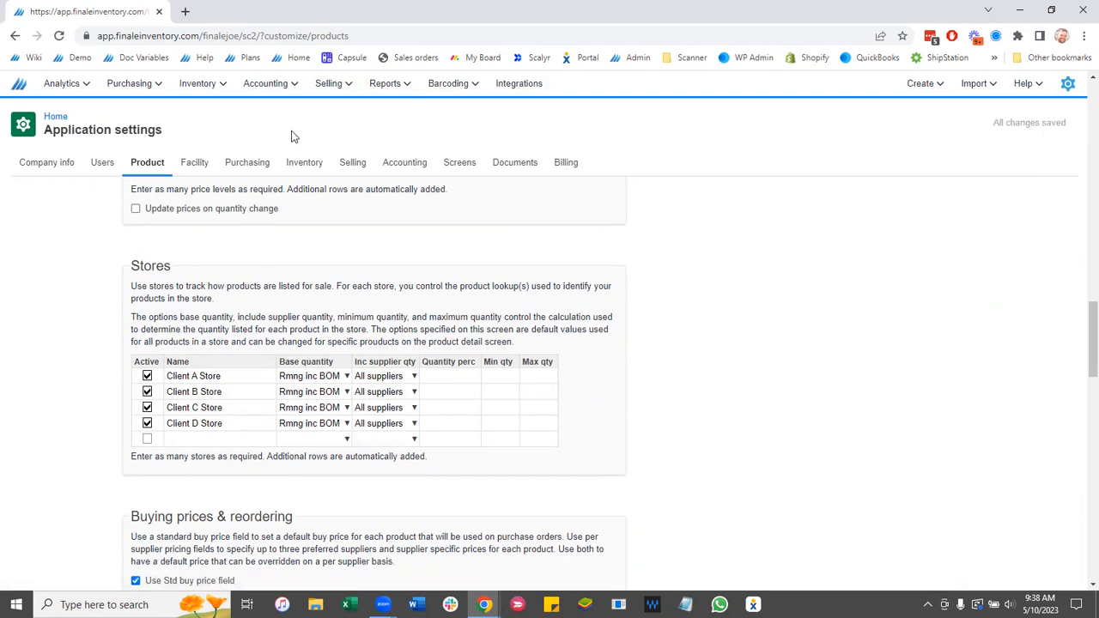
pyautogui.click(328, 83)
pyautogui.click(325, 113)
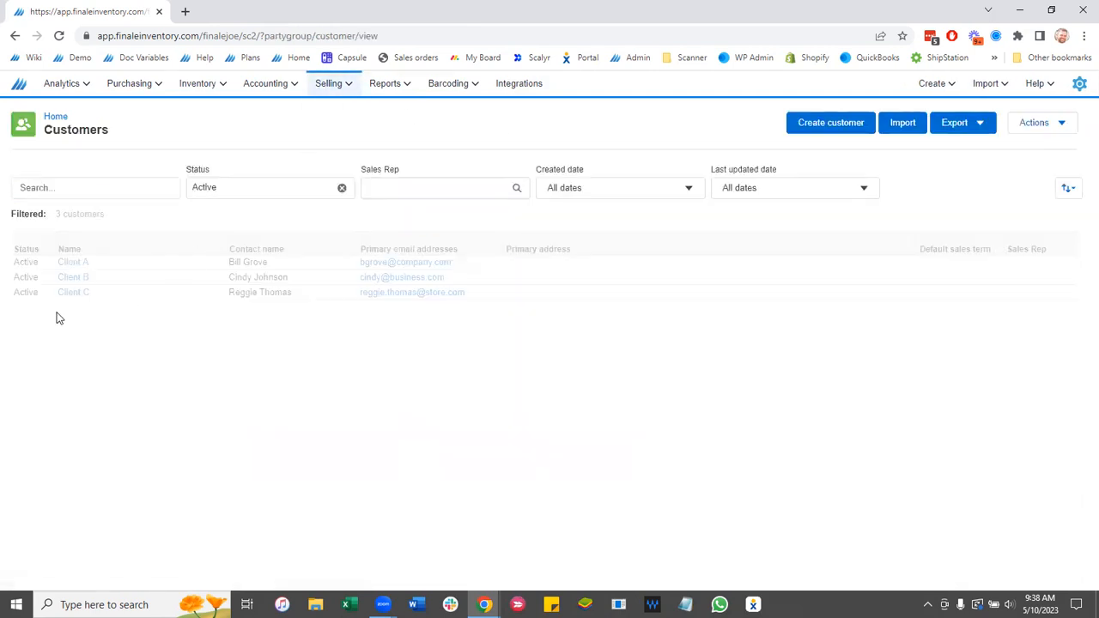
# - Reopen Client D and replace its Shopify store access with Client D Store, then save
pyautogui.click(66, 309)
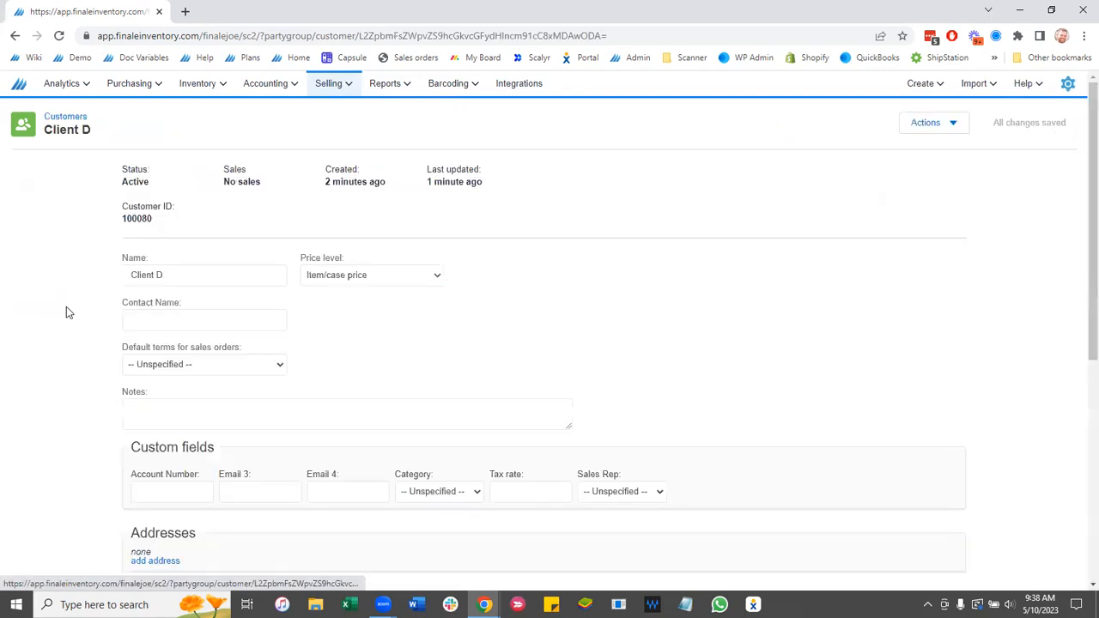
pyautogui.click(58, 35)
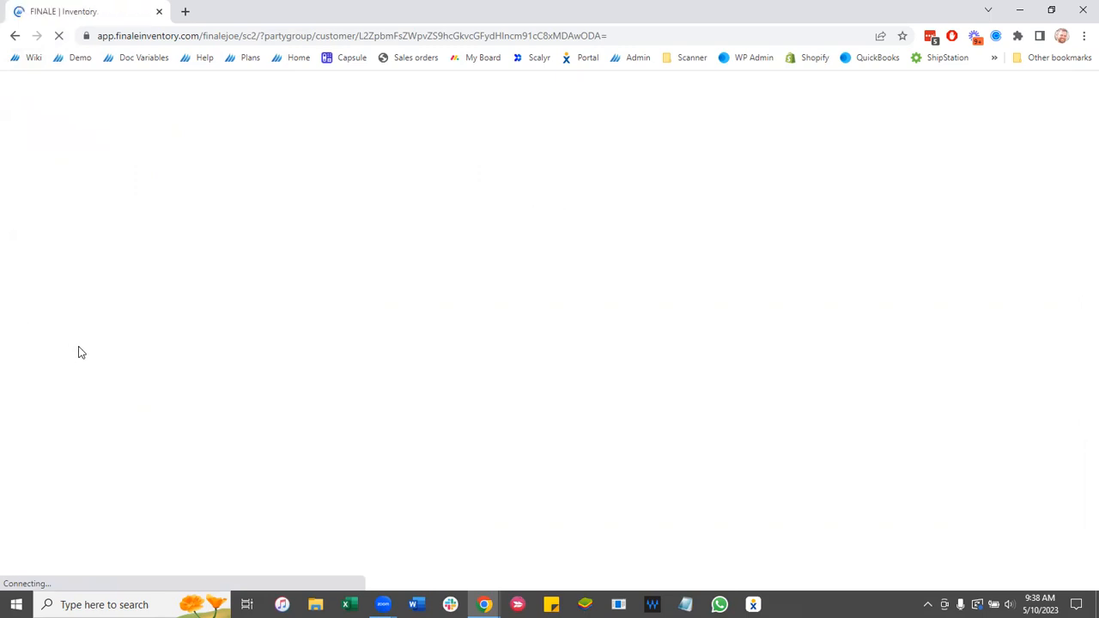
pyautogui.scroll(-5, 83, 355)
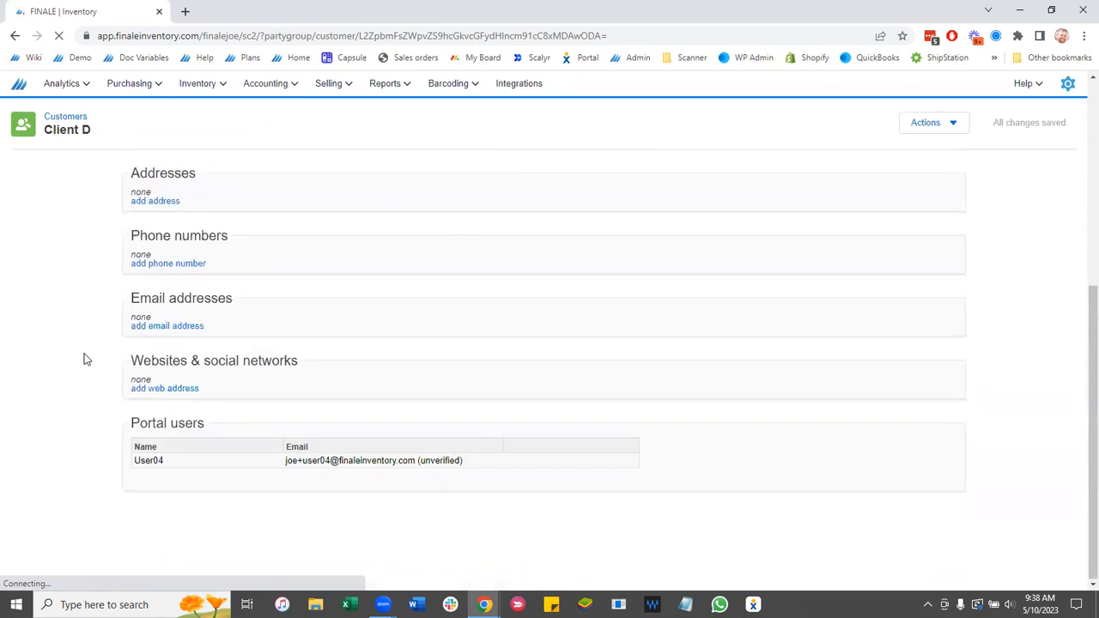
pyautogui.scroll(-1, 89, 366)
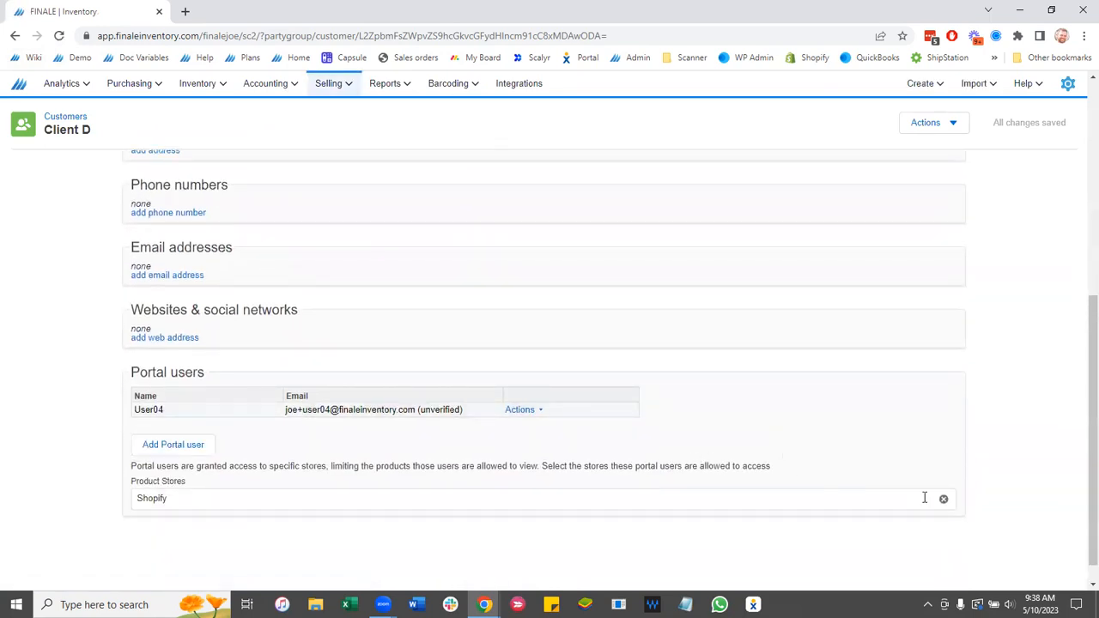
pyautogui.click(925, 497)
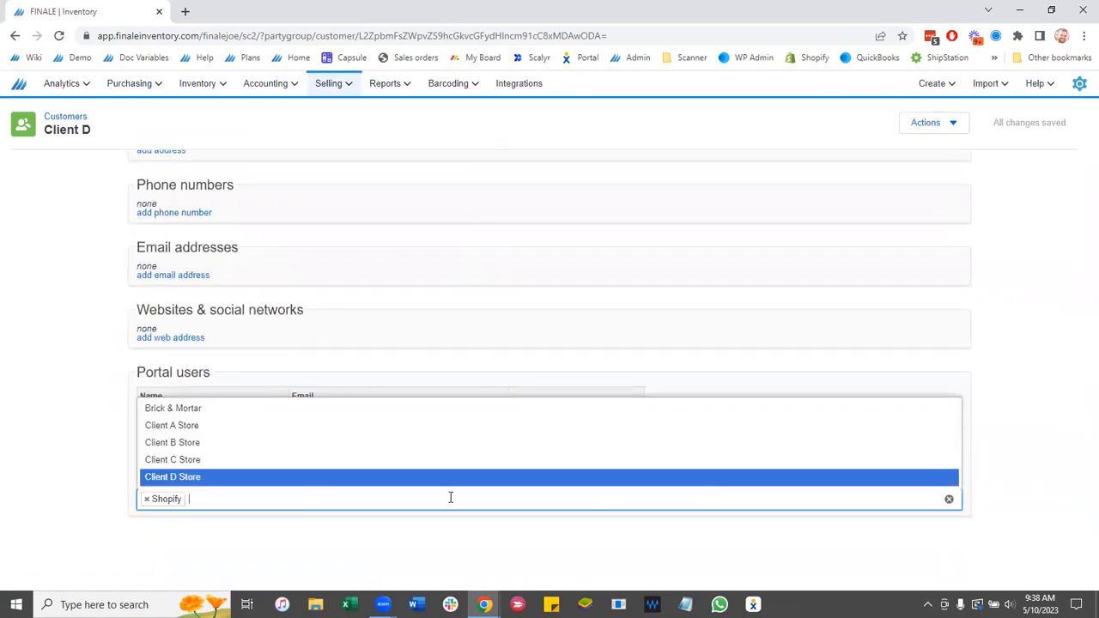
pyautogui.click(200, 478)
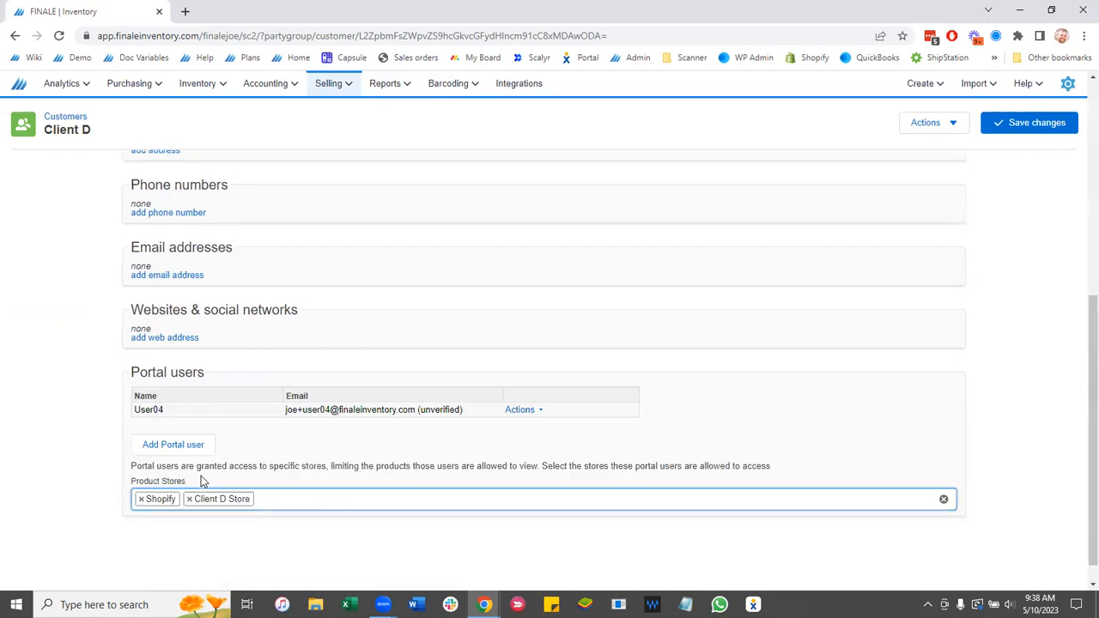
pyautogui.click(141, 501)
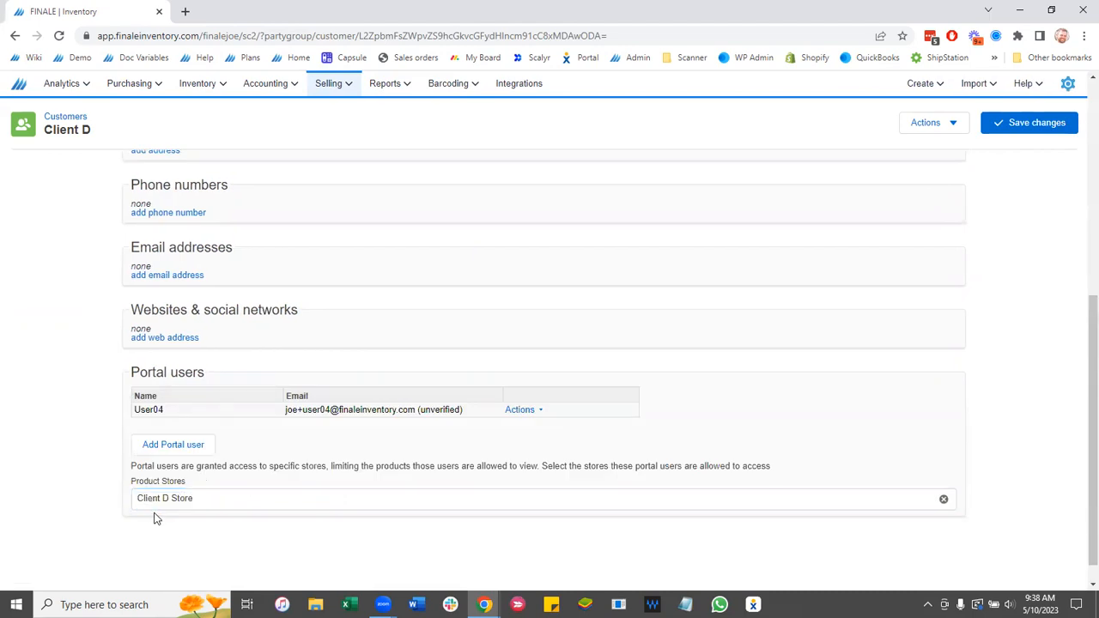
pyautogui.click(1008, 129)
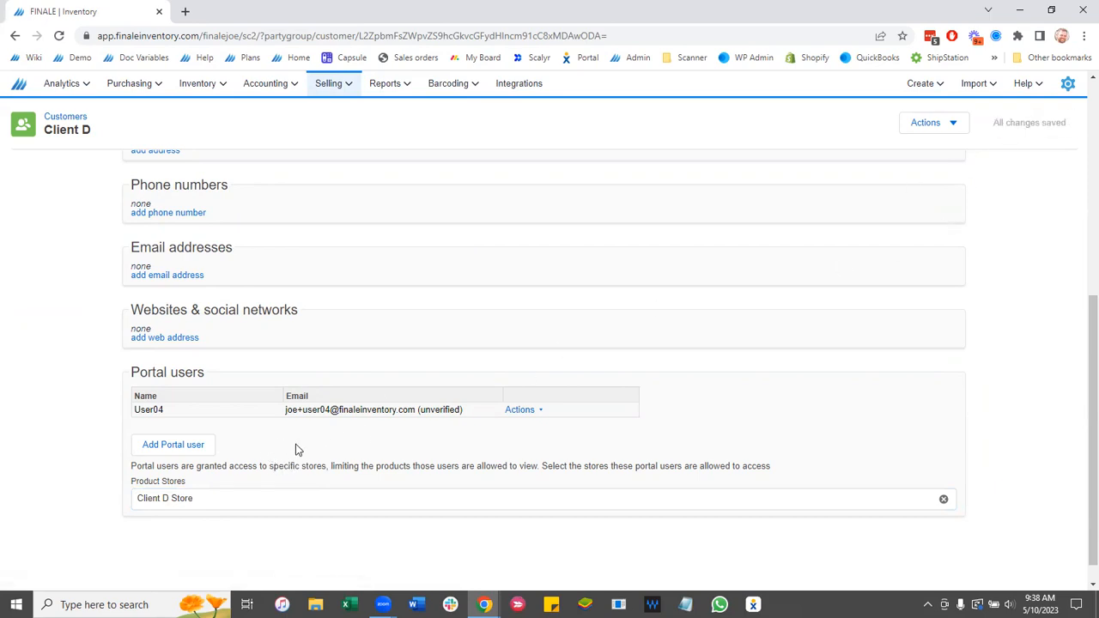